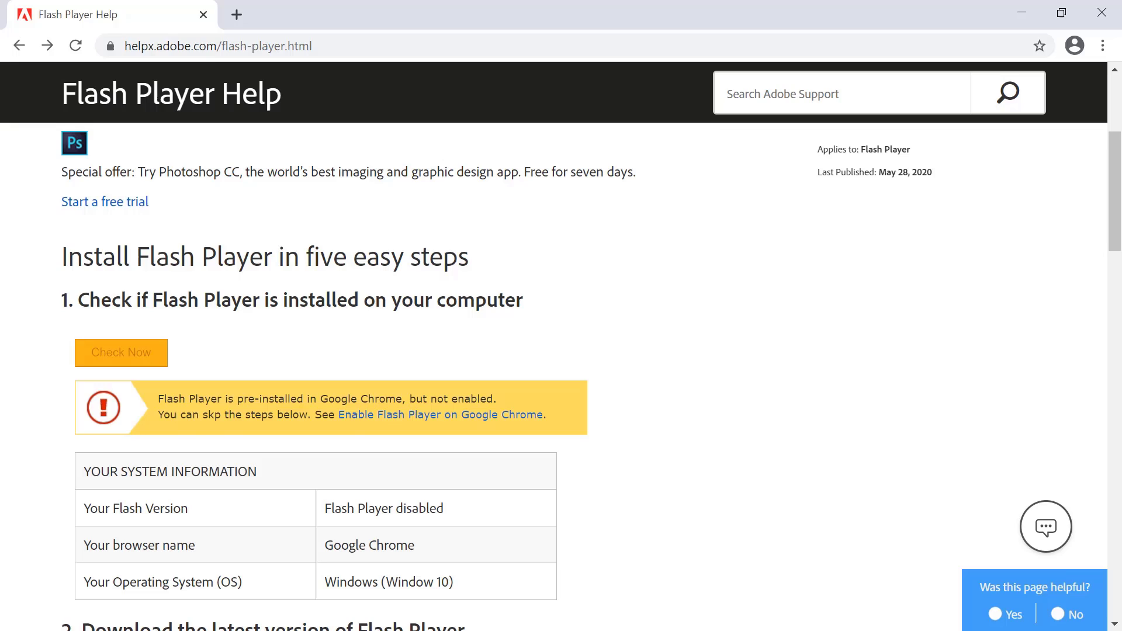
Step: Check the Flash Player Help page in Firefox, then Internet Explorer, which reports version 32.0.0.445
key(alt+Tab)
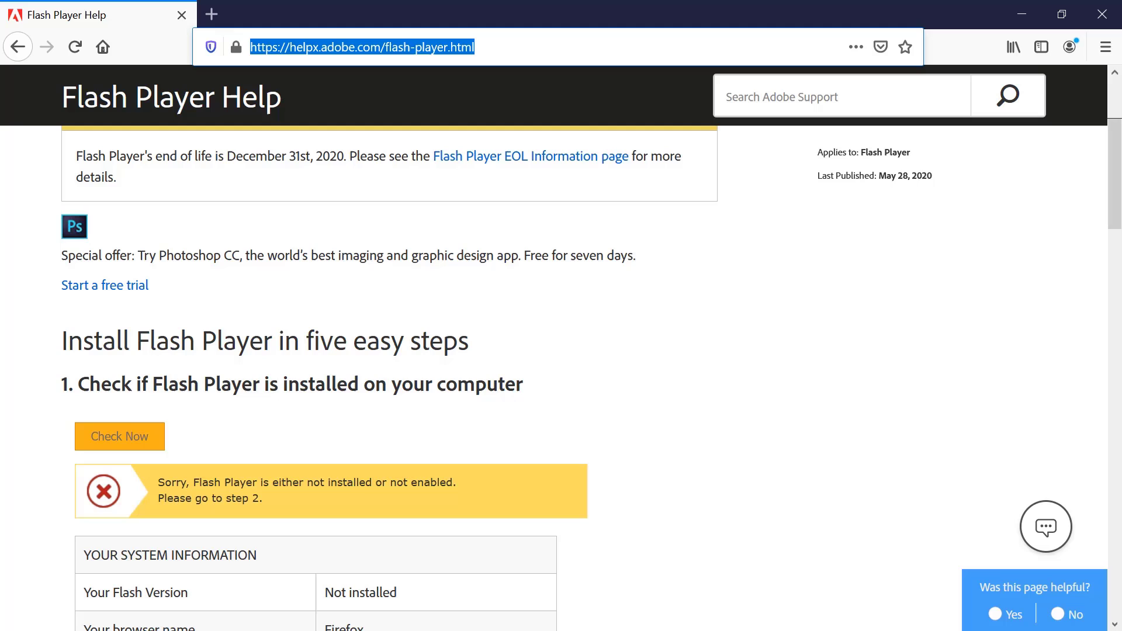
key(alt+Tab)
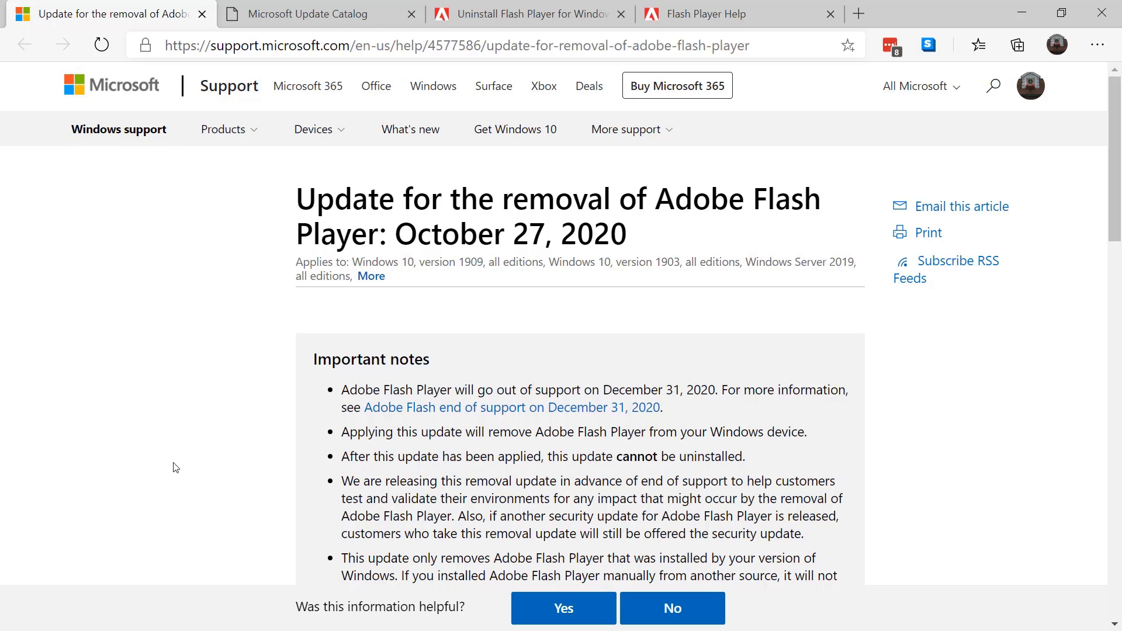
Step: Scroll the support article to 'How to obtain and install the update', showing the Microsoft Update Catalog link
scroll(175, 467, down, 1)
scroll(175, 468, down, 3)
scroll(175, 467, down, 1)
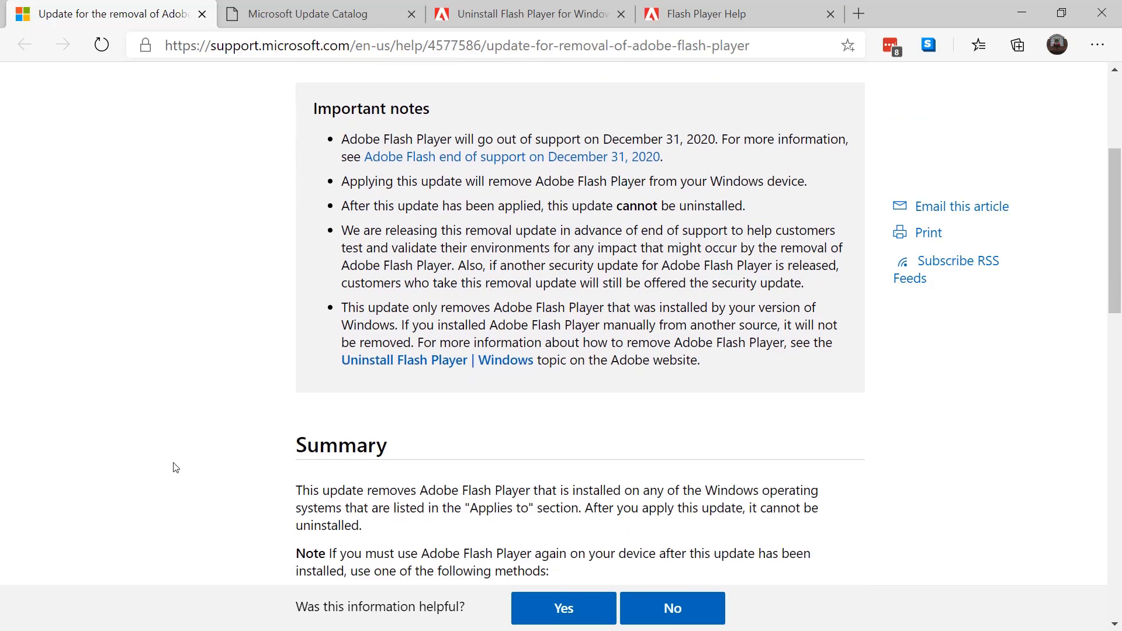
scroll(176, 468, down, 10)
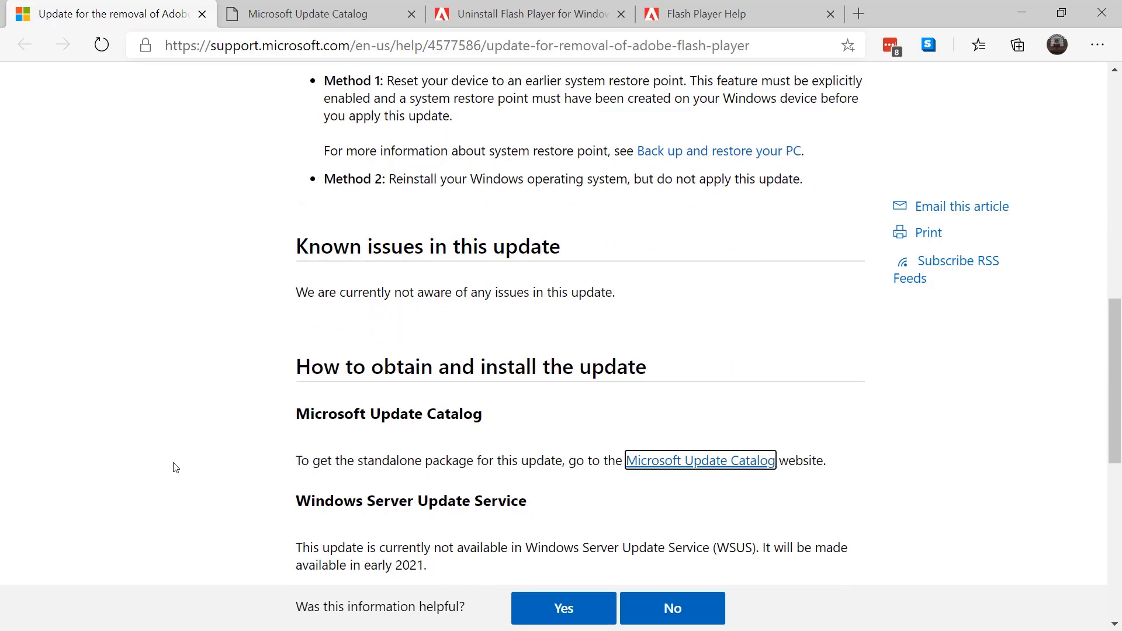
scroll(175, 468, up, 1)
scroll(175, 467, down, 1)
scroll(176, 468, down, 1)
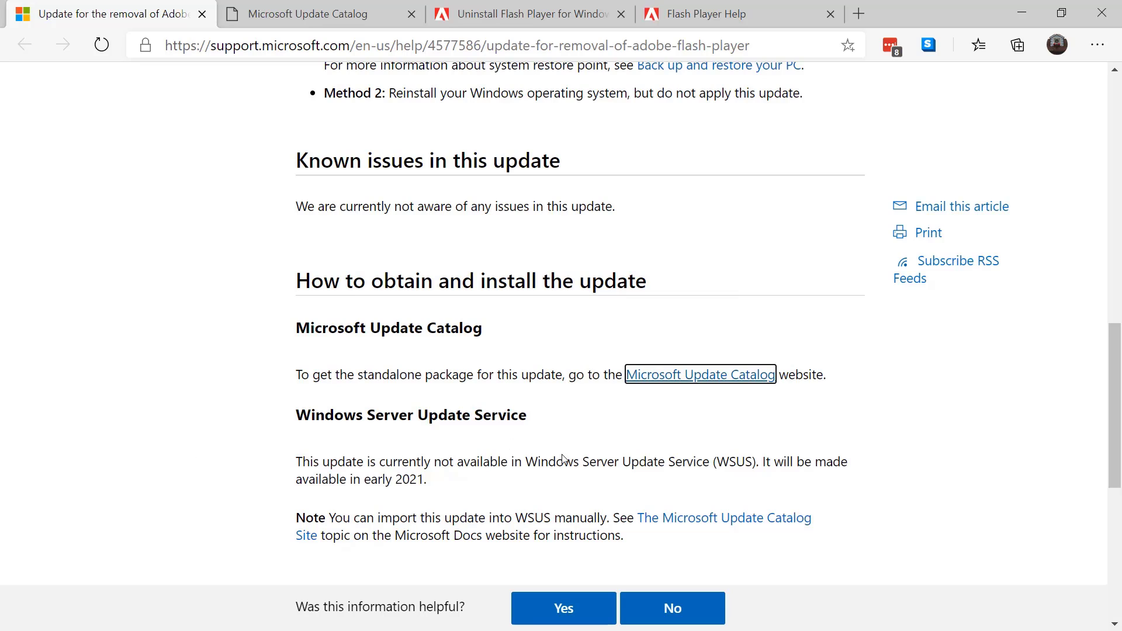
click(681, 383)
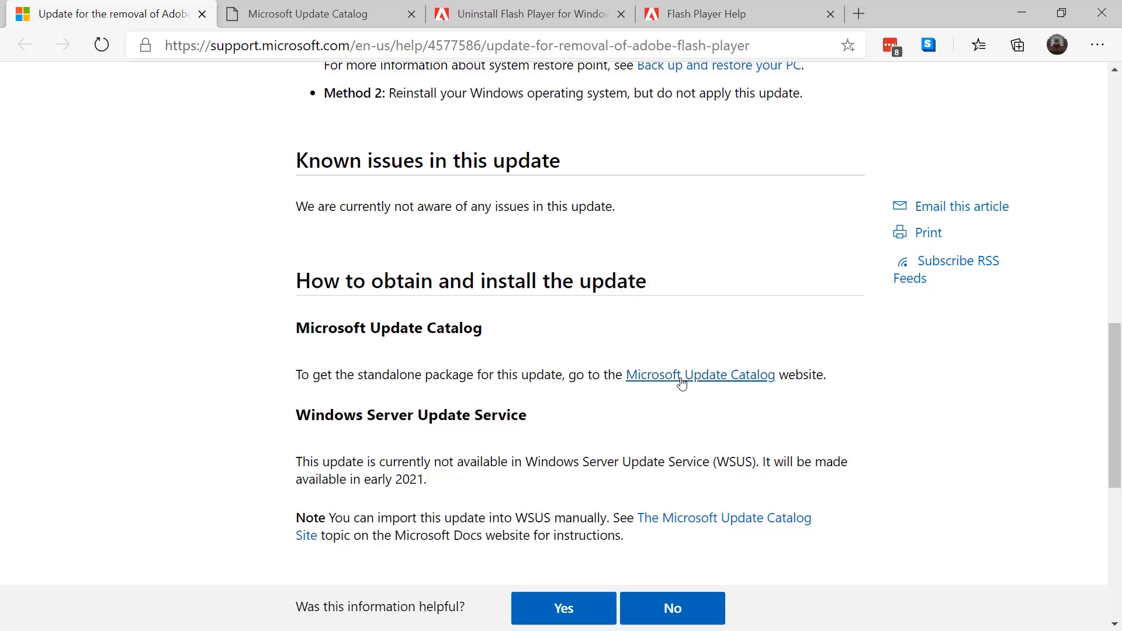
Step: Open the Microsoft Update Catalog and scroll through the 38 KB4577586 Flash removal packages
click(682, 383)
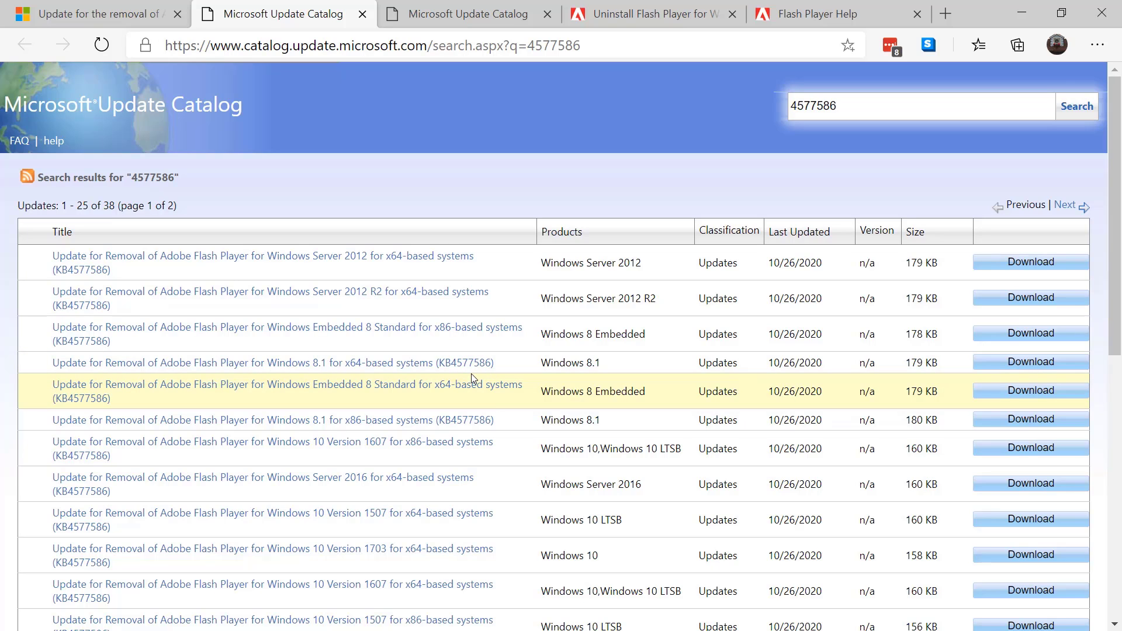
scroll(489, 401, down, 6)
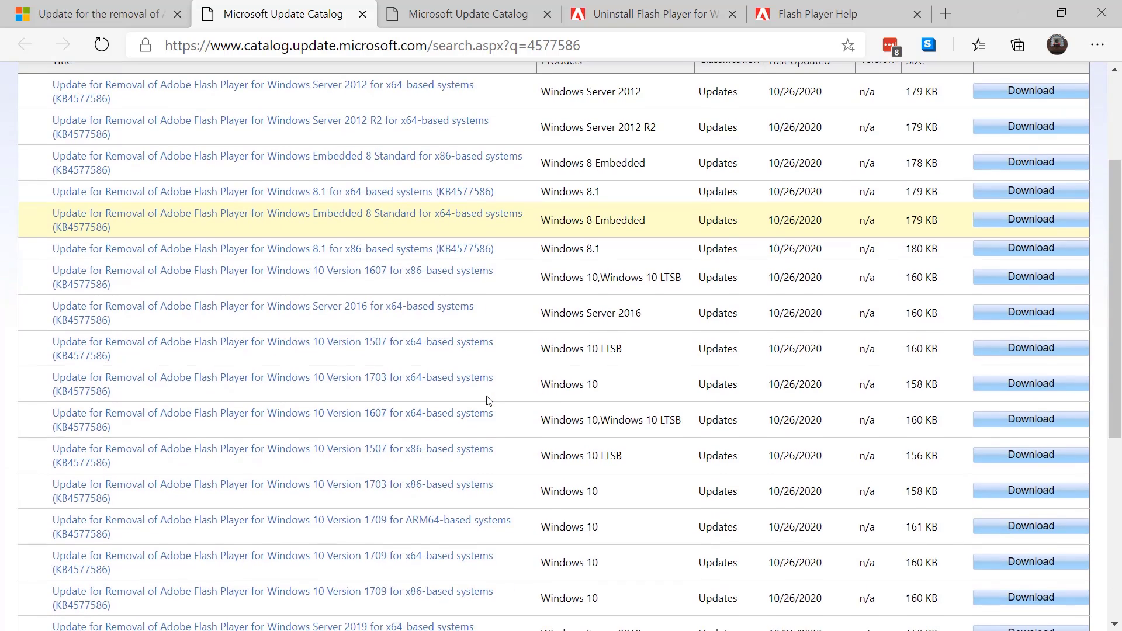
scroll(488, 400, down, 4)
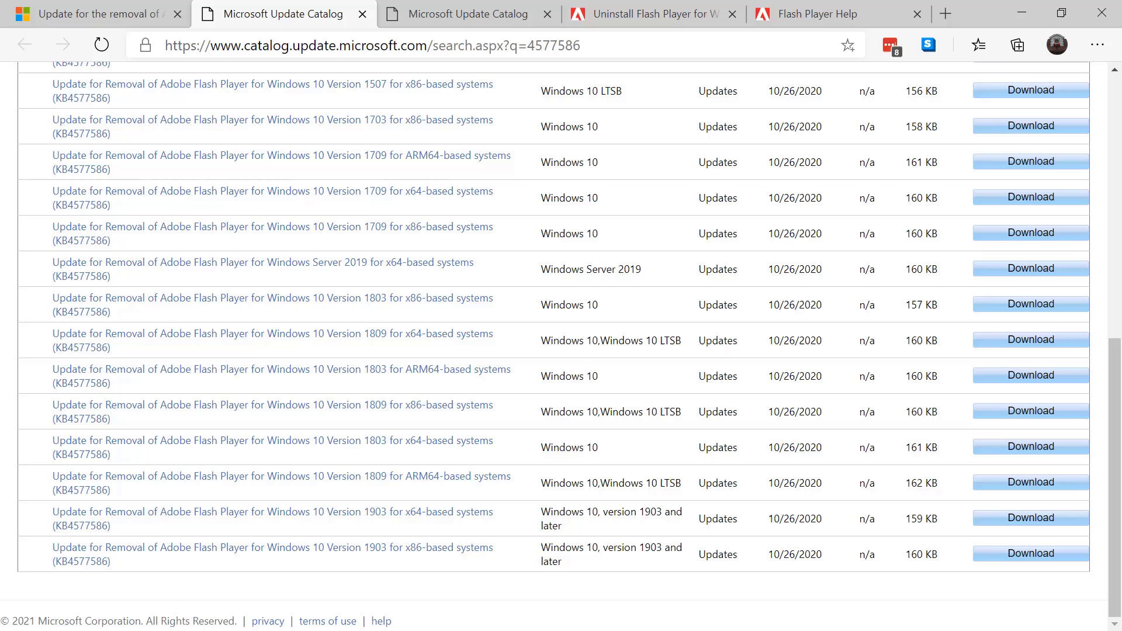
key(alt+Tab)
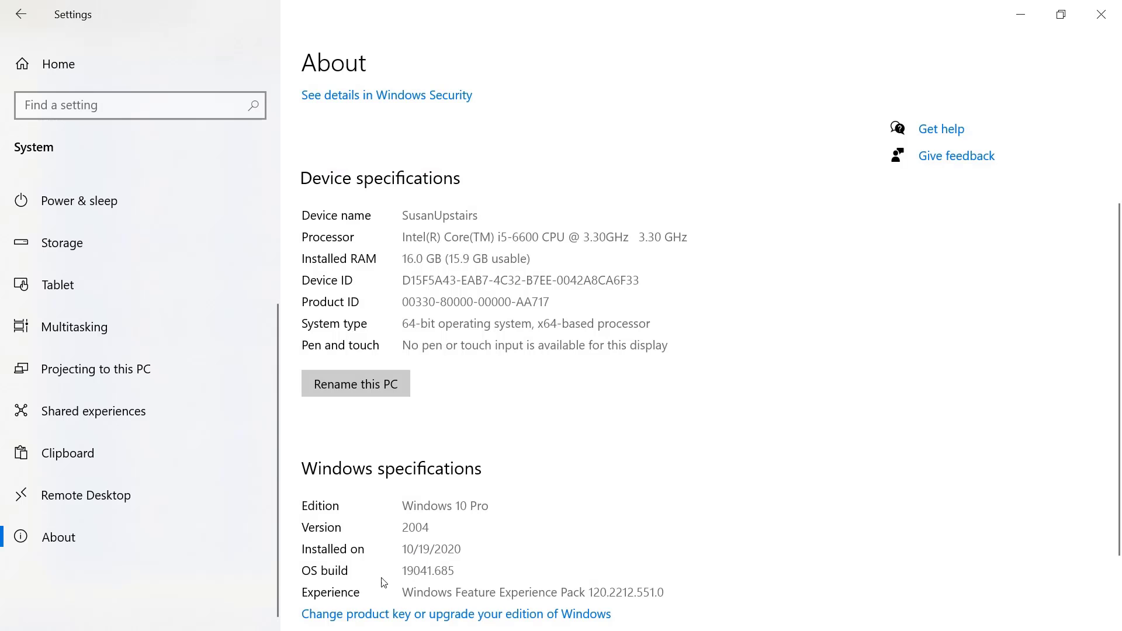
scroll(576, 500, down, 2)
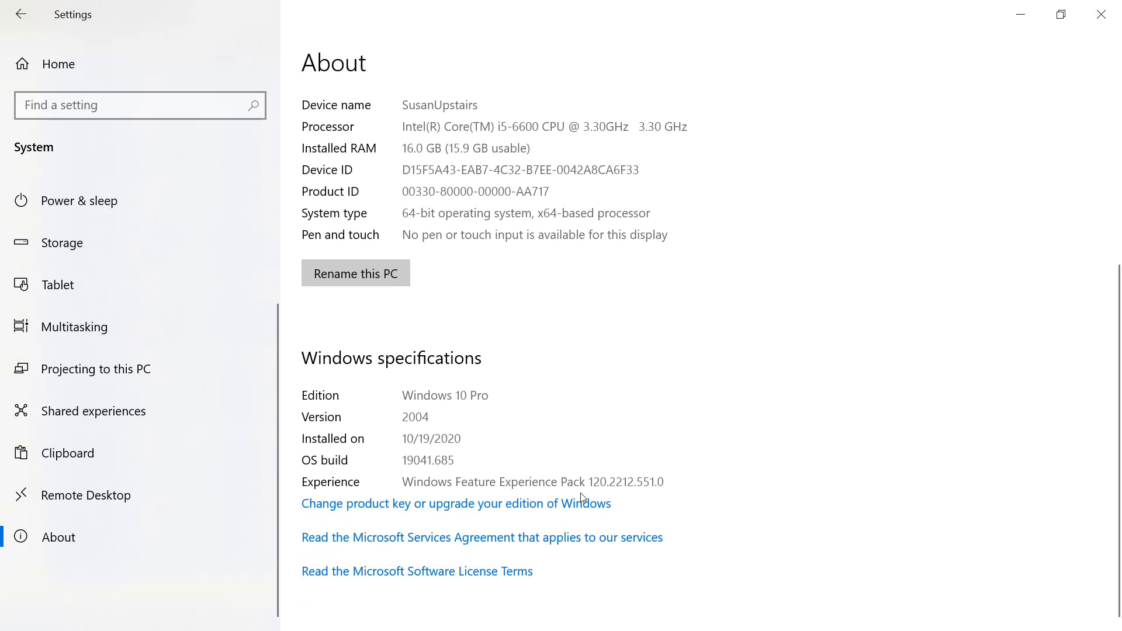
scroll(582, 497, up, 3)
scroll(582, 497, down, 2)
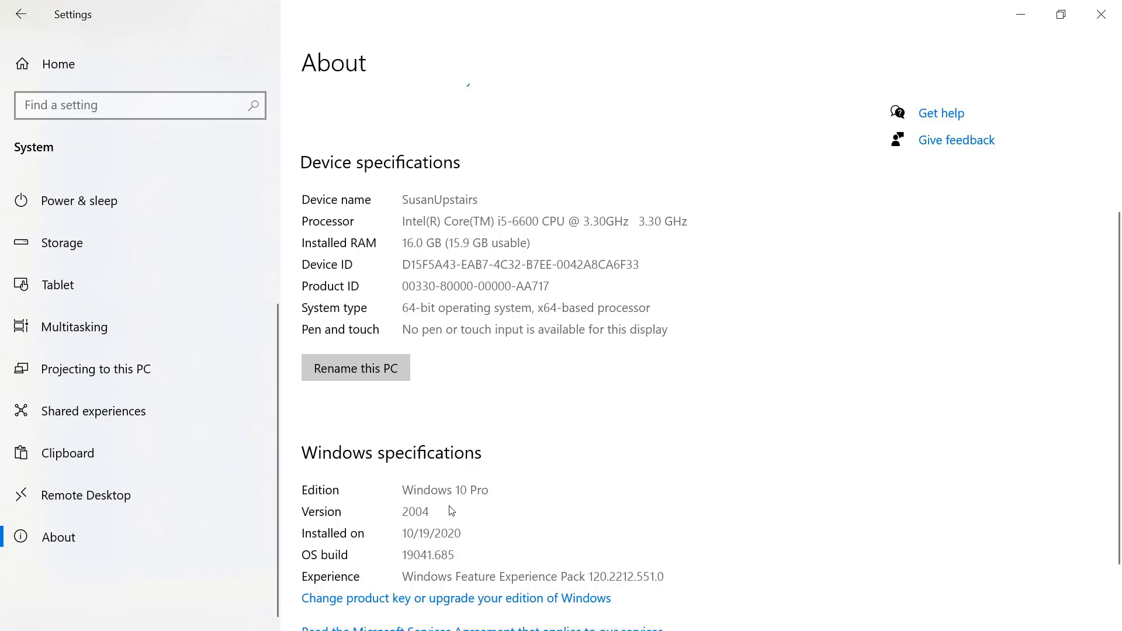
scroll(444, 510, down, 2)
scroll(451, 510, up, 4)
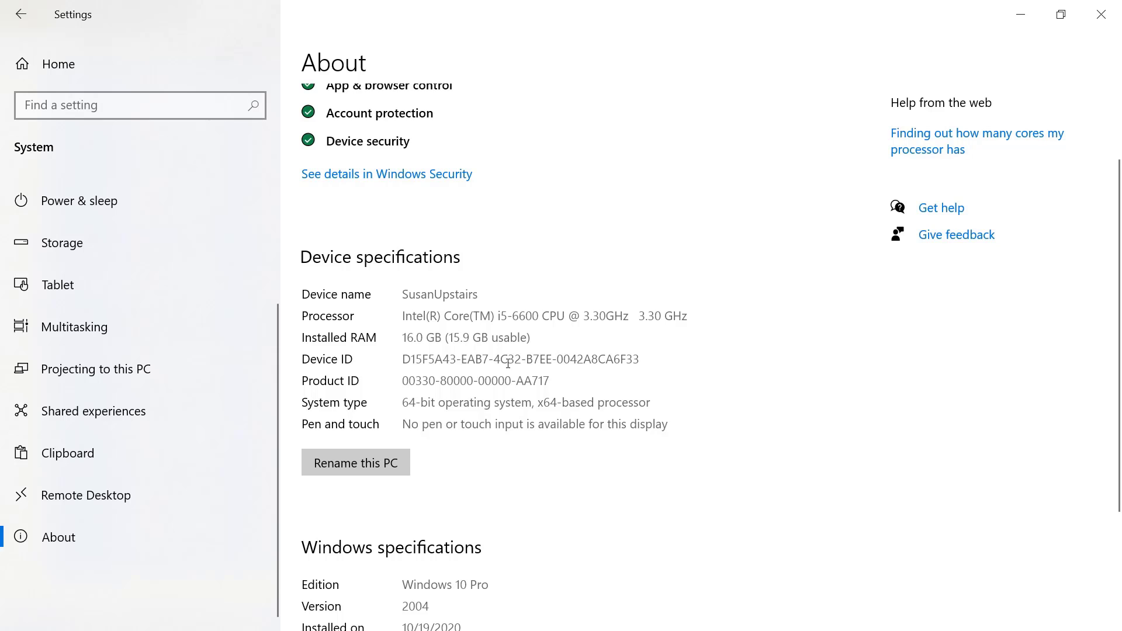
scroll(546, 462, down, 3)
scroll(491, 438, up, 2)
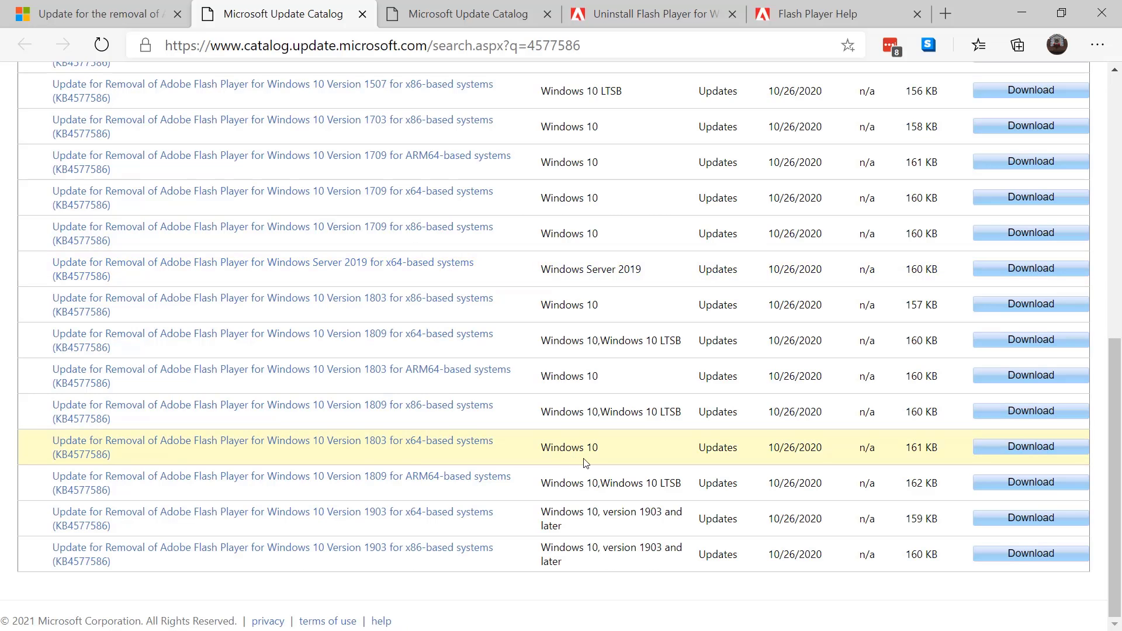
Step: Scroll the KB4577586 results to the 159 KB Windows 10 Version 1903 x64 package
scroll(621, 471, up, 9)
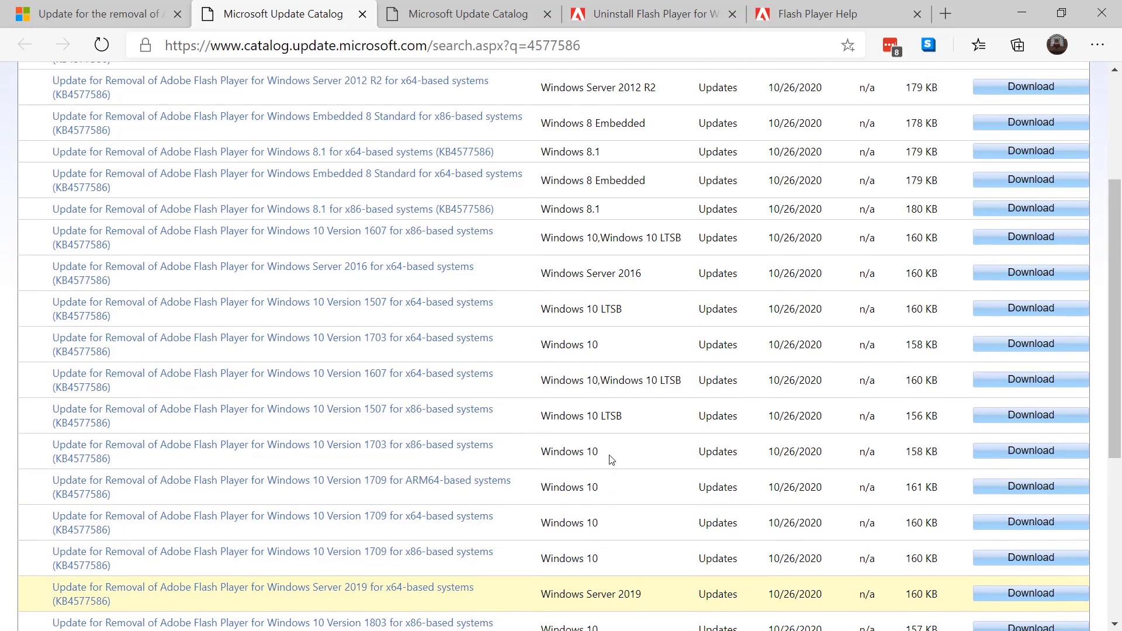
scroll(419, 334, down, 7)
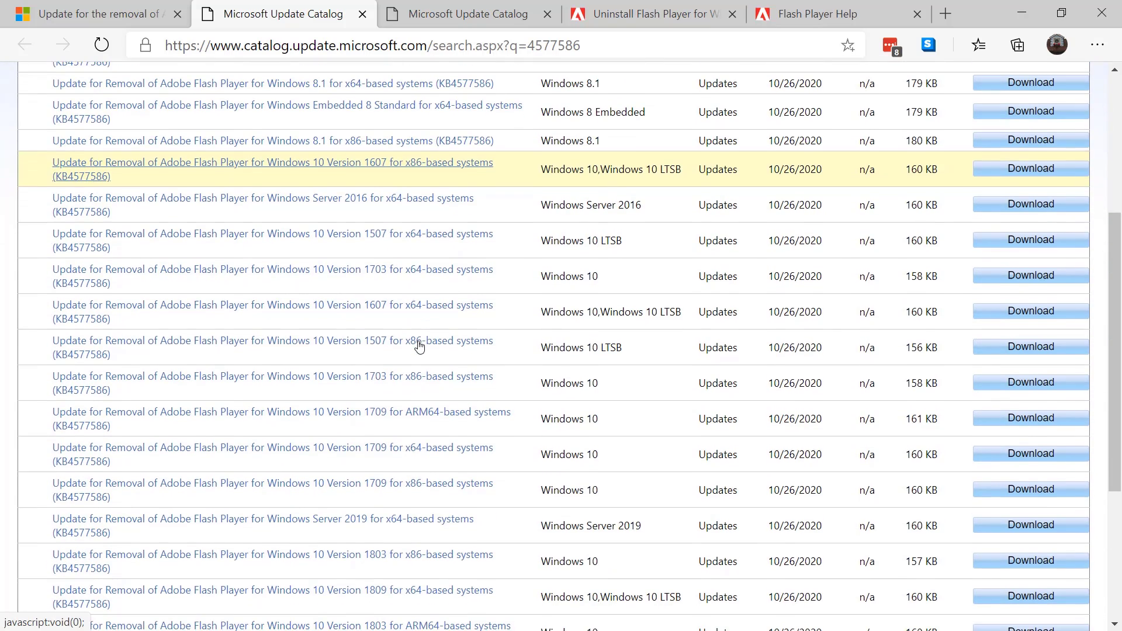
scroll(420, 346, down, 2)
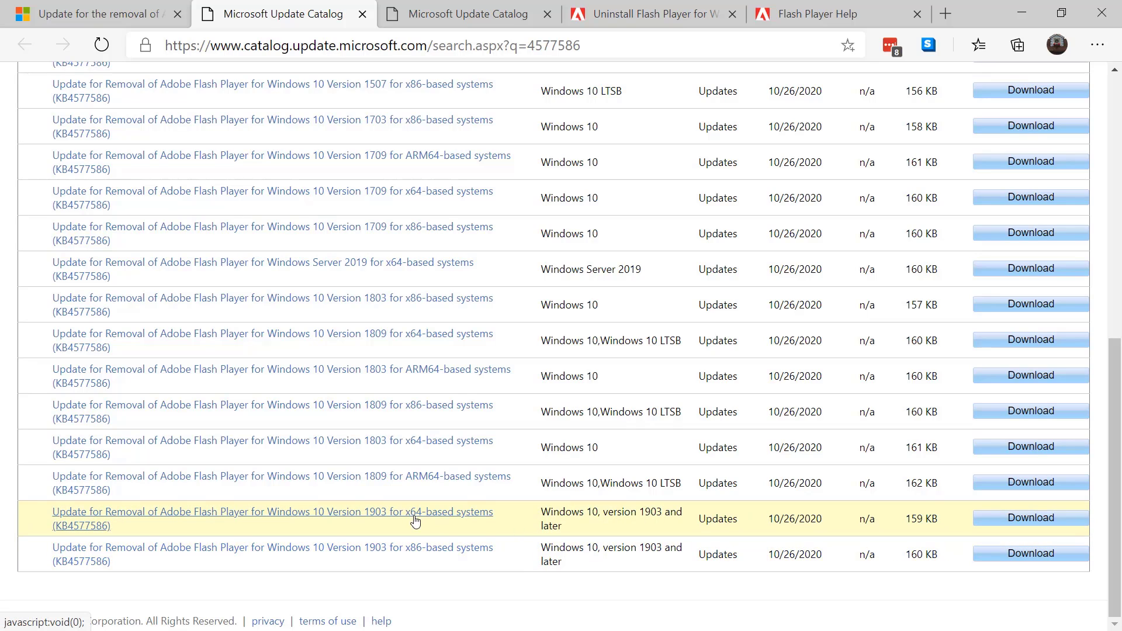
Step: Download the Windows 10 Version 1903 x64 .msu and run it, which reports it isn't applicable
click(1044, 520)
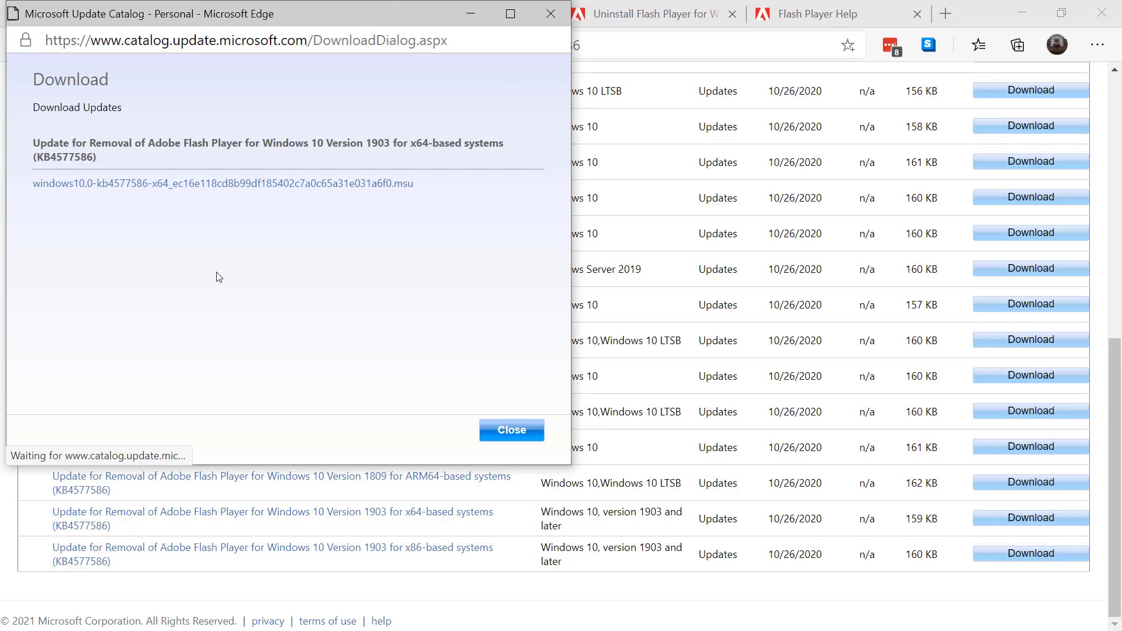
click(205, 185)
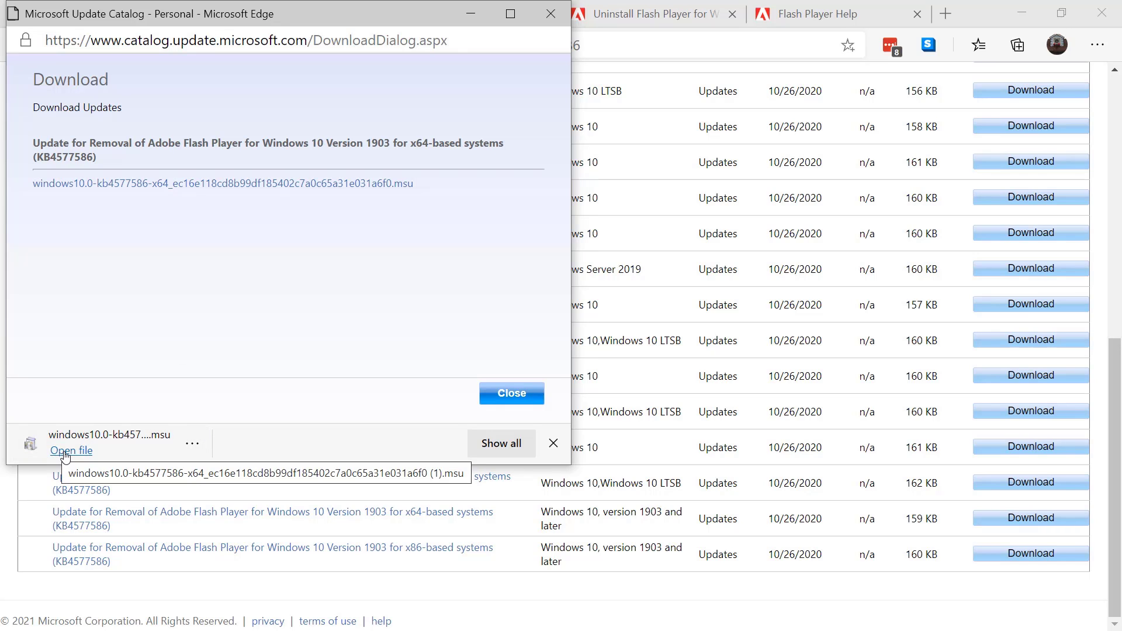
click(64, 457)
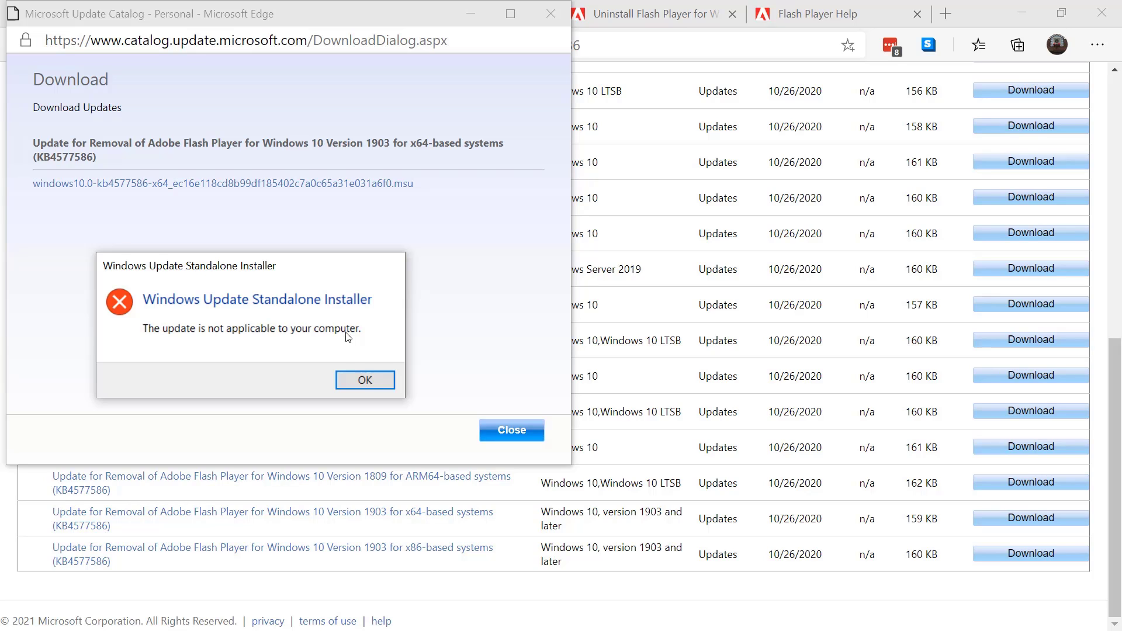
click(362, 380)
key(alt+F4)
scroll(358, 465, up, 3)
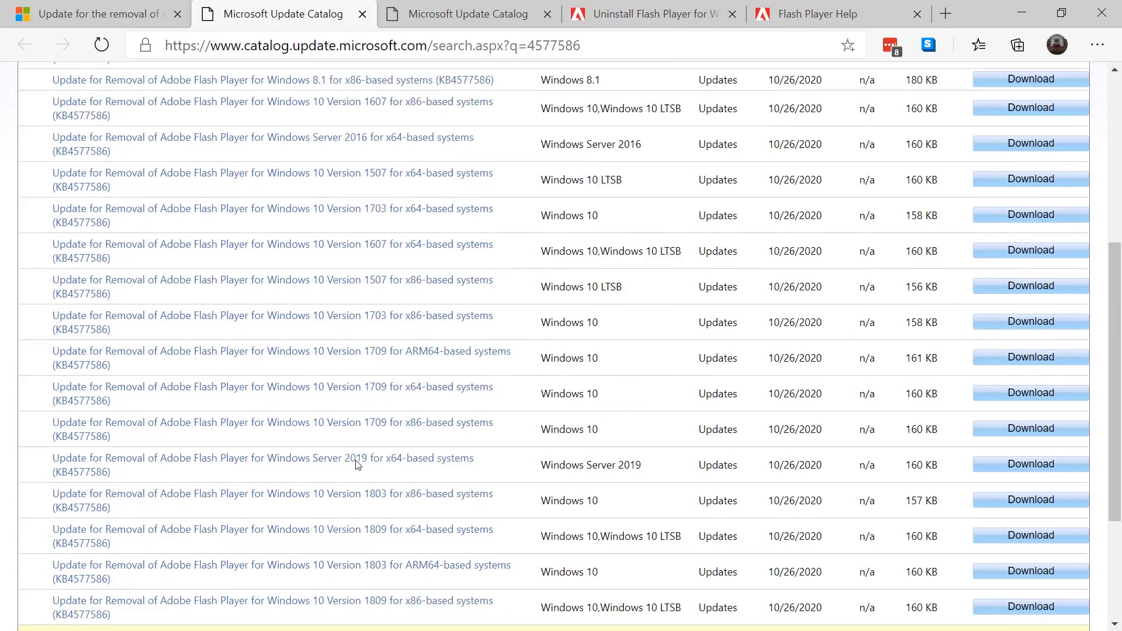
scroll(359, 465, up, 5)
scroll(358, 465, down, 5)
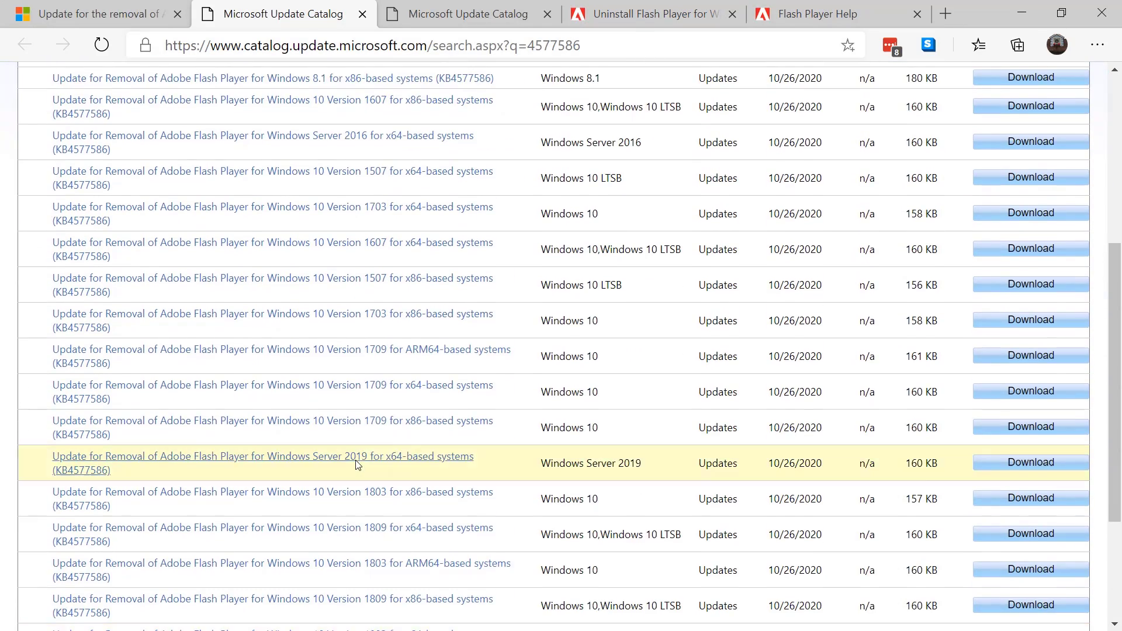
scroll(358, 464, down, 3)
scroll(358, 465, up, 8)
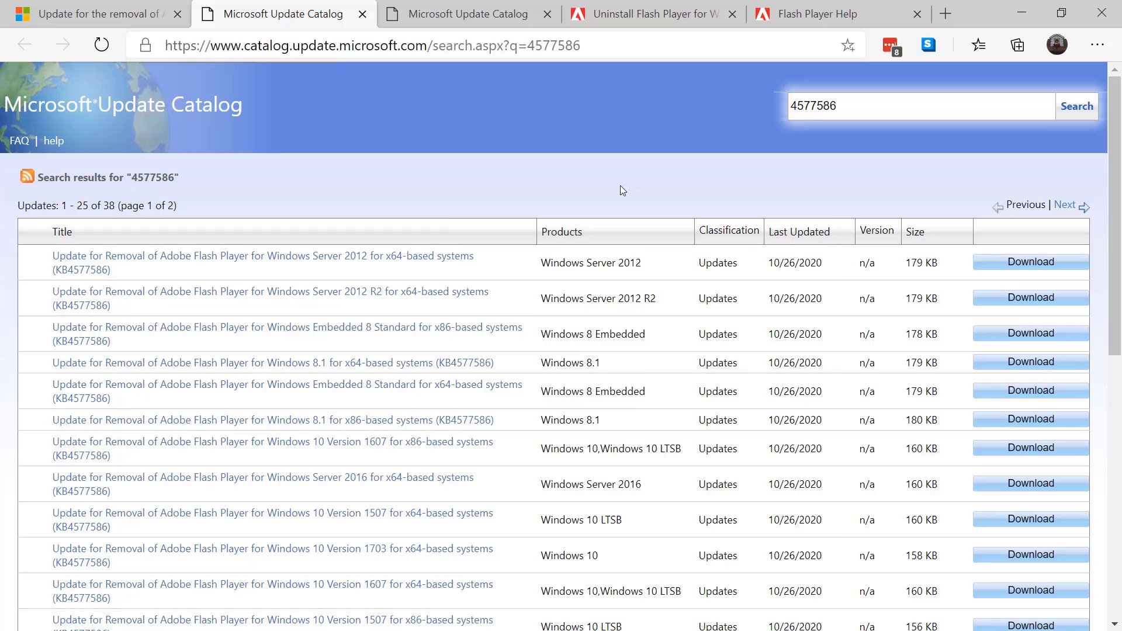
right_click(608, 199)
click(724, 168)
click(1067, 211)
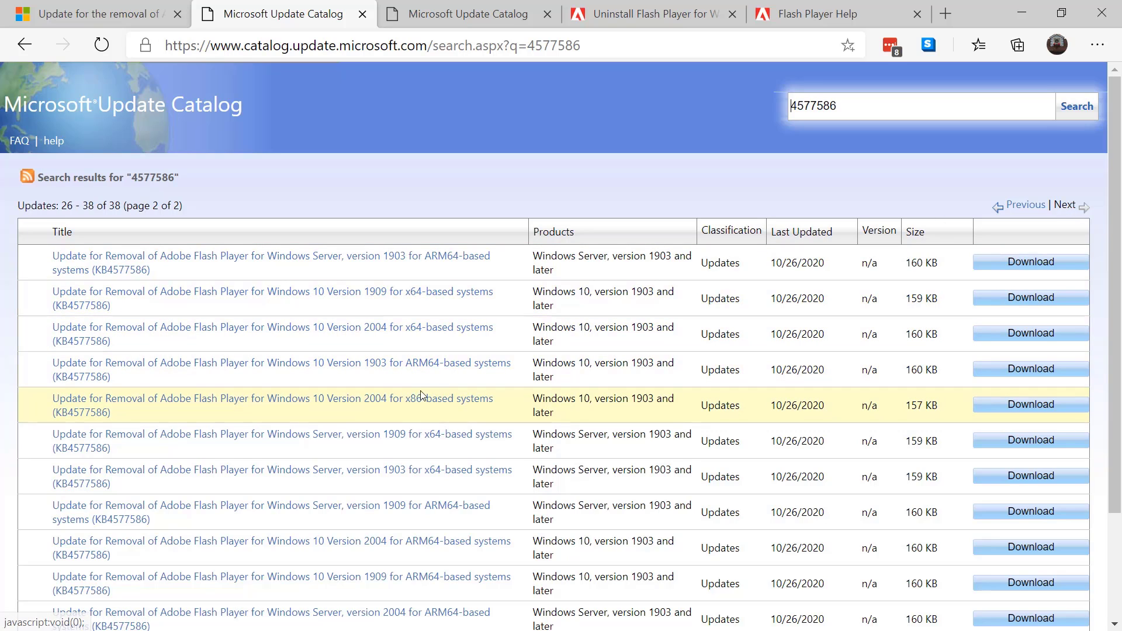
scroll(422, 397, down, 3)
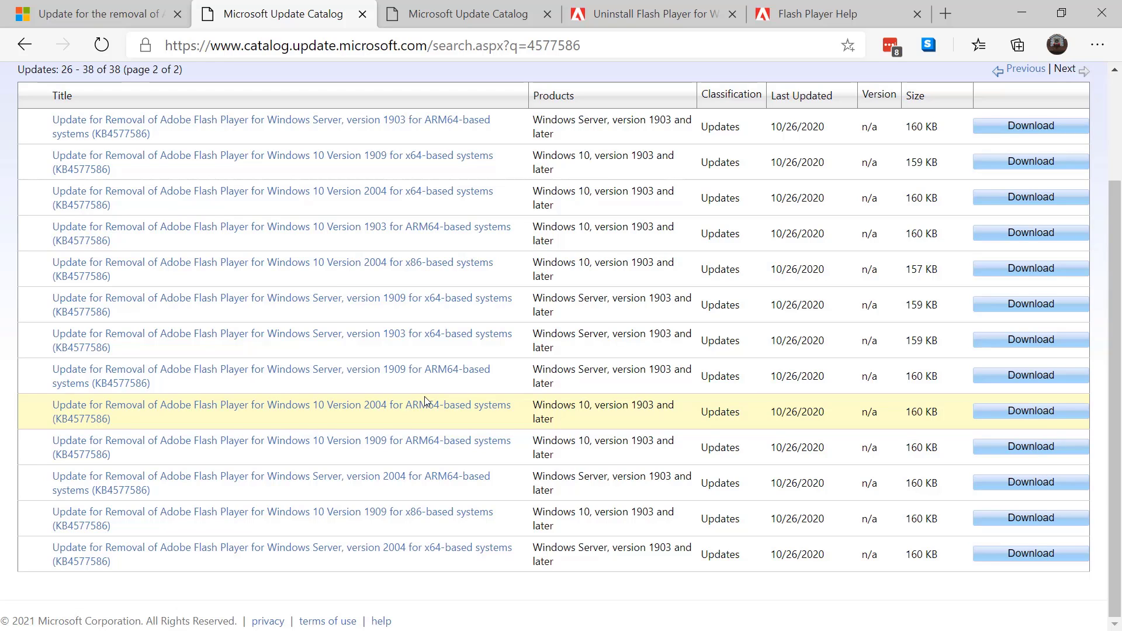
scroll(426, 402, up, 3)
scroll(426, 402, down, 3)
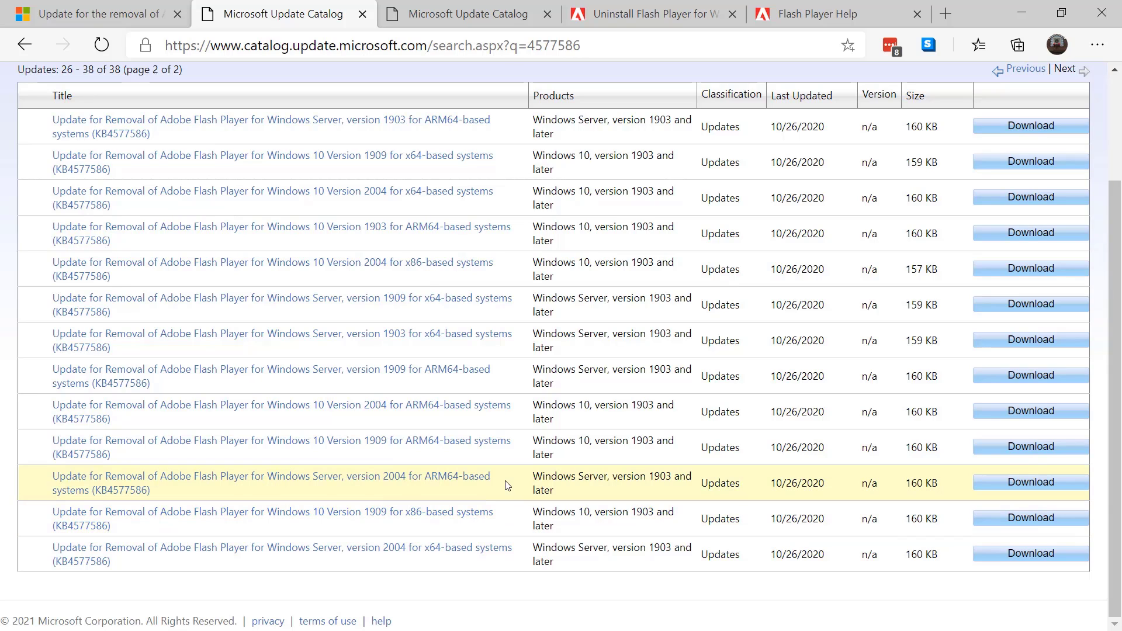
scroll(469, 564, up, 1)
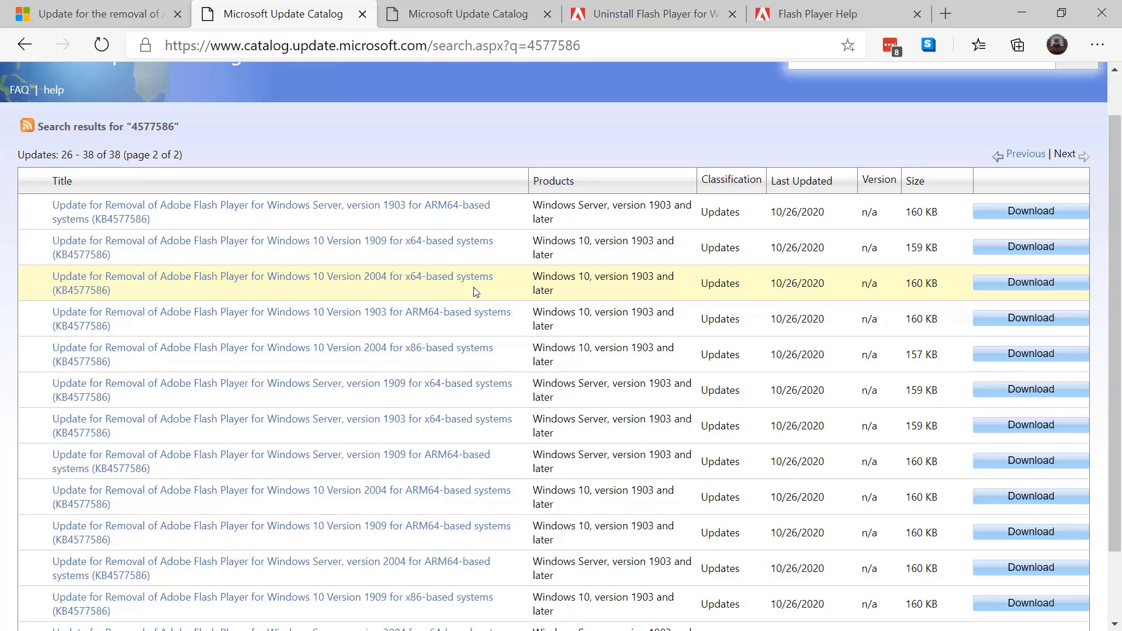
Step: Download the Windows 10 Version 2004 x64 KB4577586 .msu package and run it
click(1029, 287)
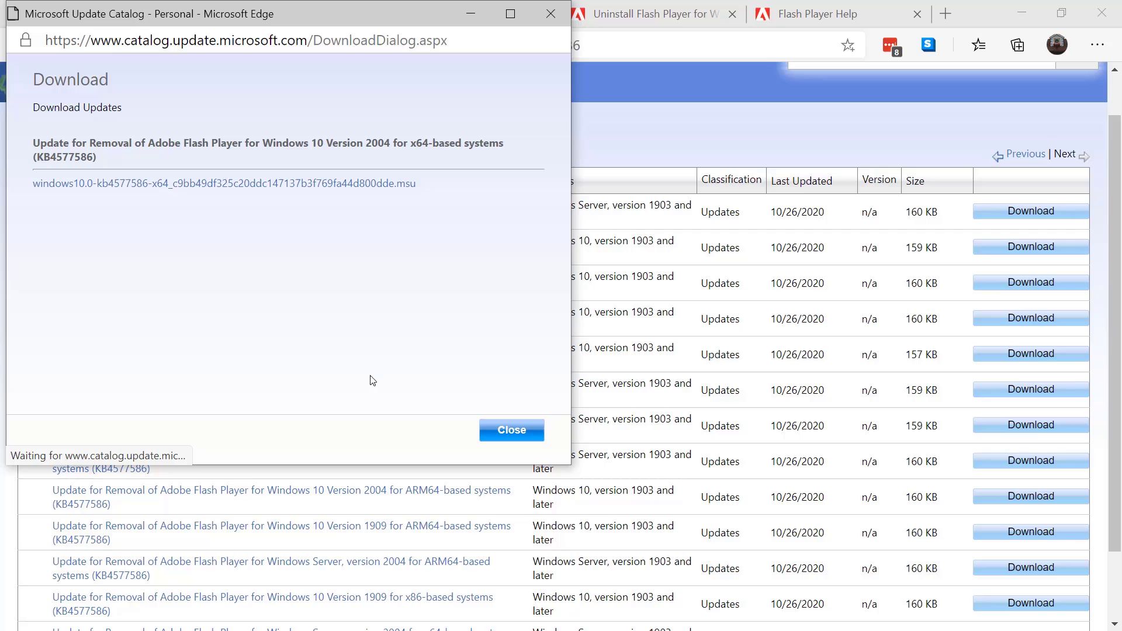
click(157, 183)
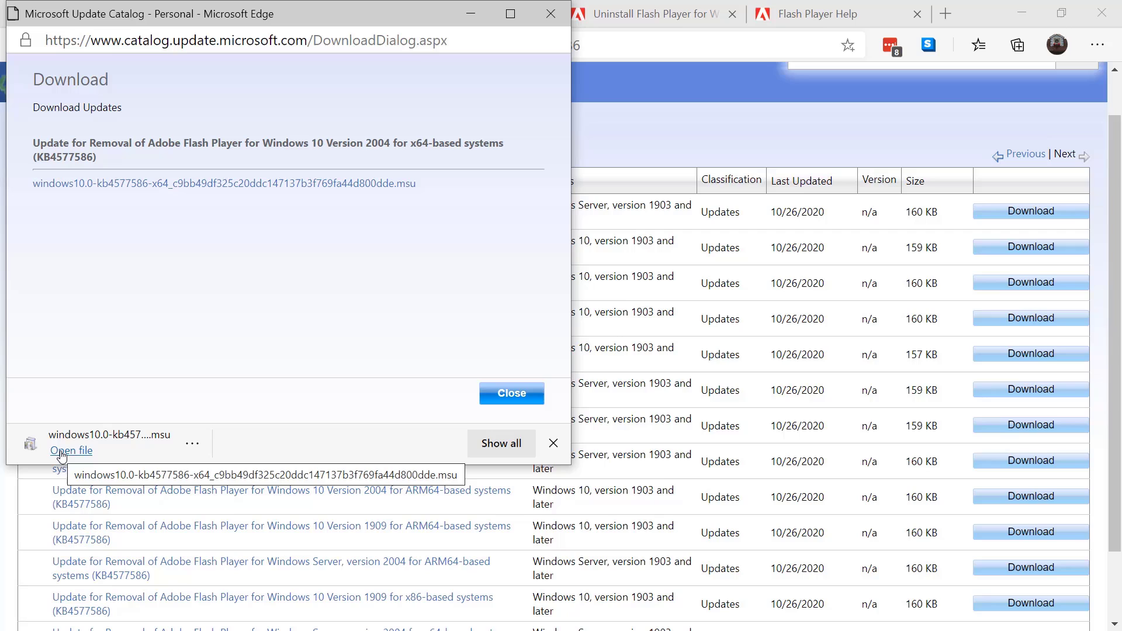
click(63, 456)
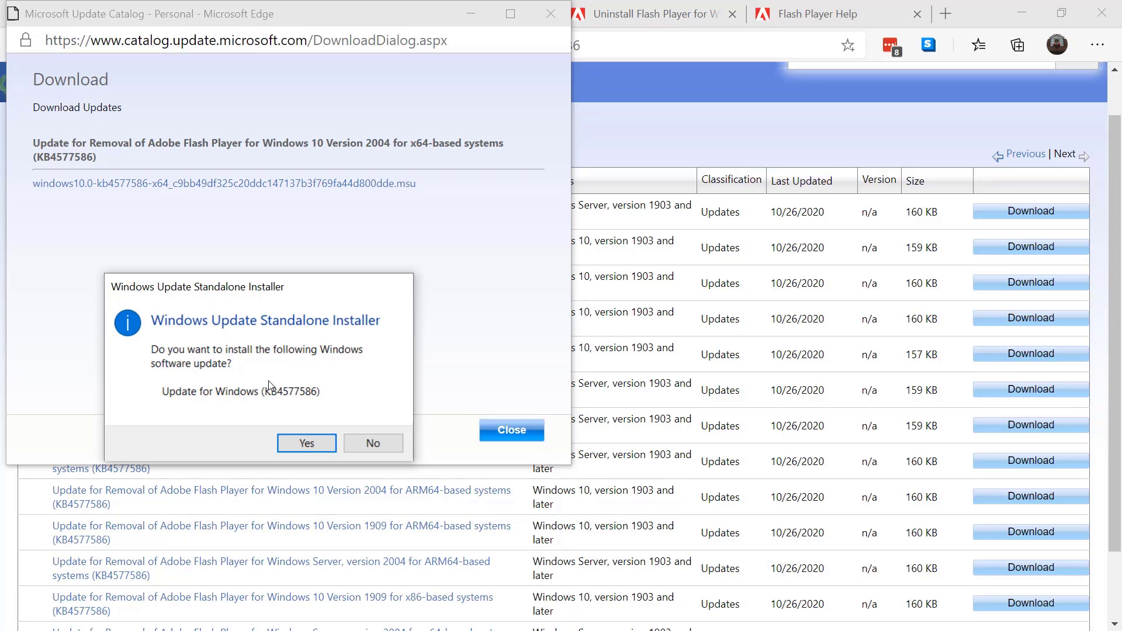
Step: Confirm installing Update for Windows (KB4577586) in the standalone installer
click(308, 444)
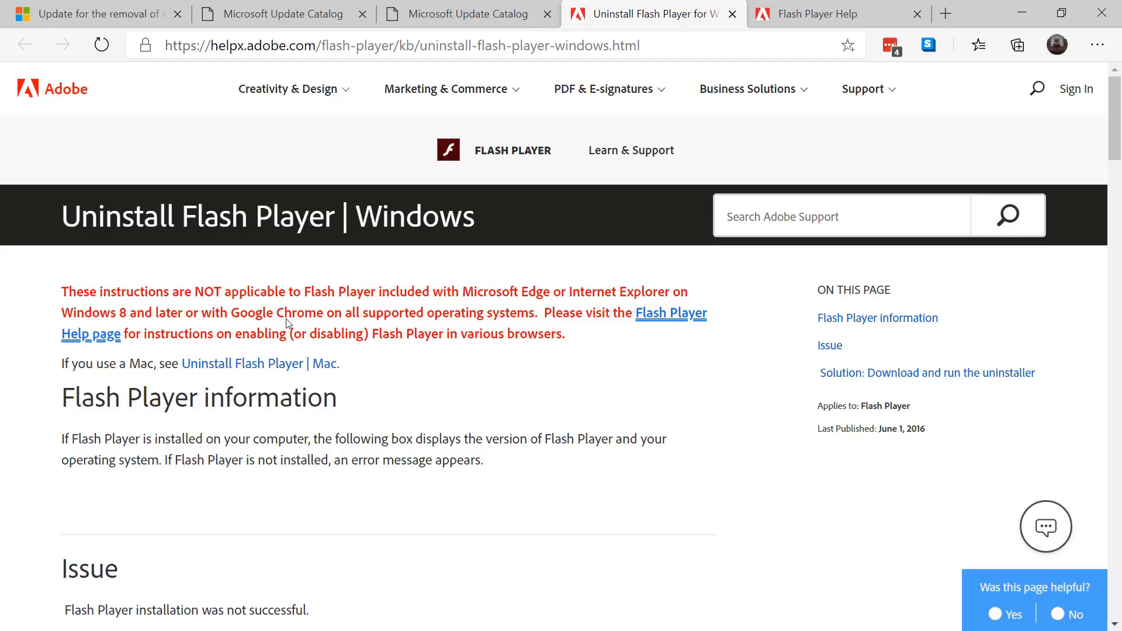
Step: Download uninstall_flash_player.exe from Adobe's uninstall page and run it
scroll(286, 324, down, 3)
scroll(287, 319, up, 1)
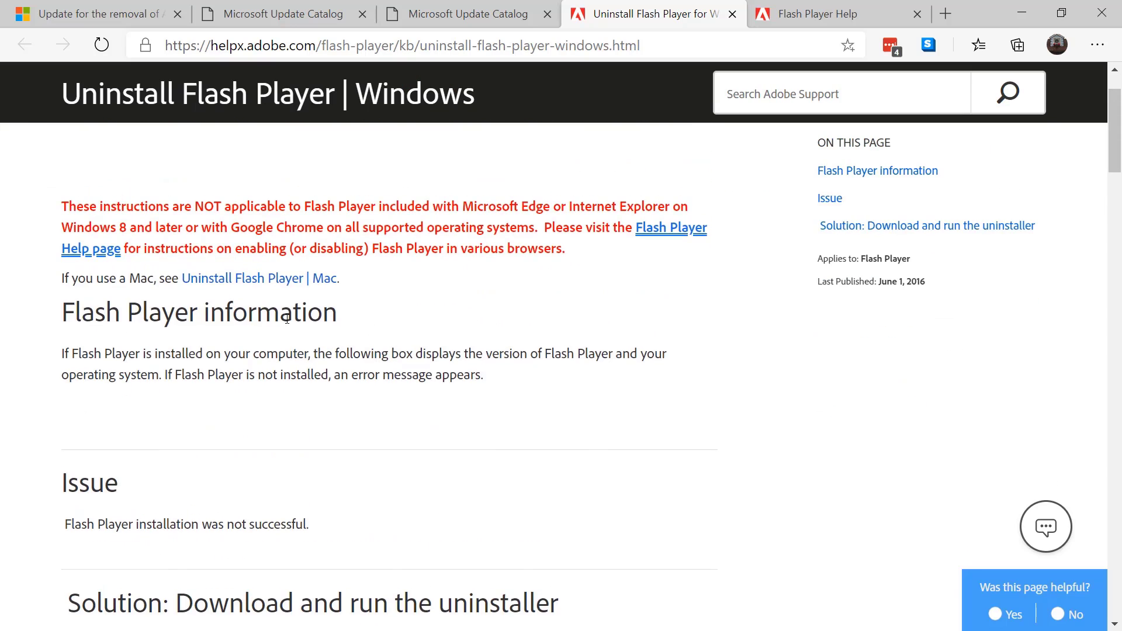
scroll(287, 319, down, 4)
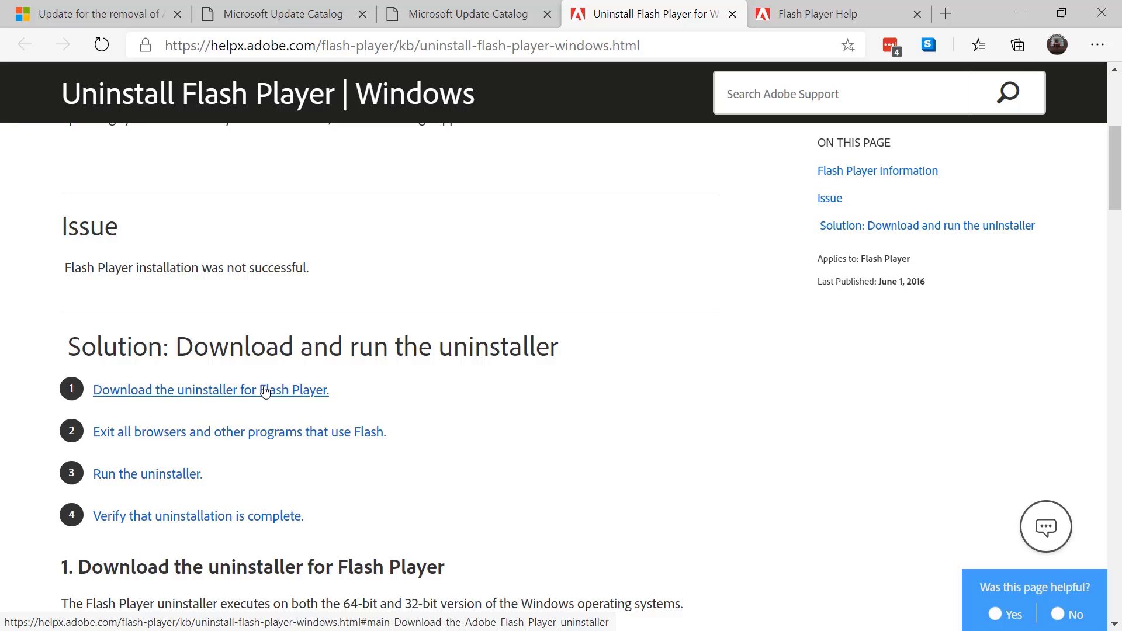
click(264, 392)
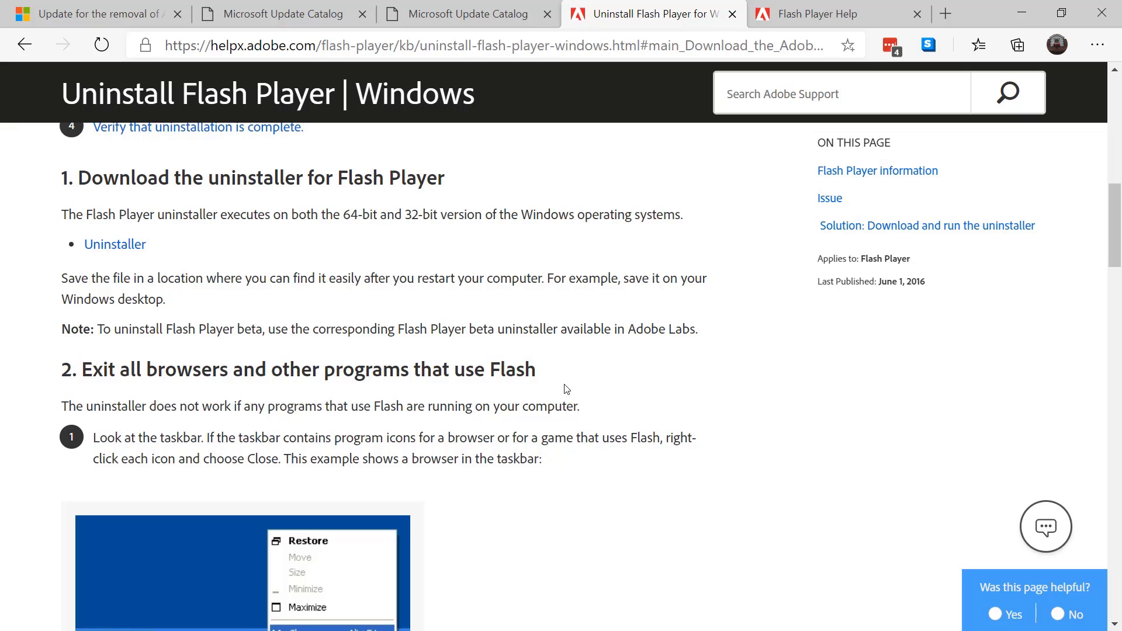
click(130, 245)
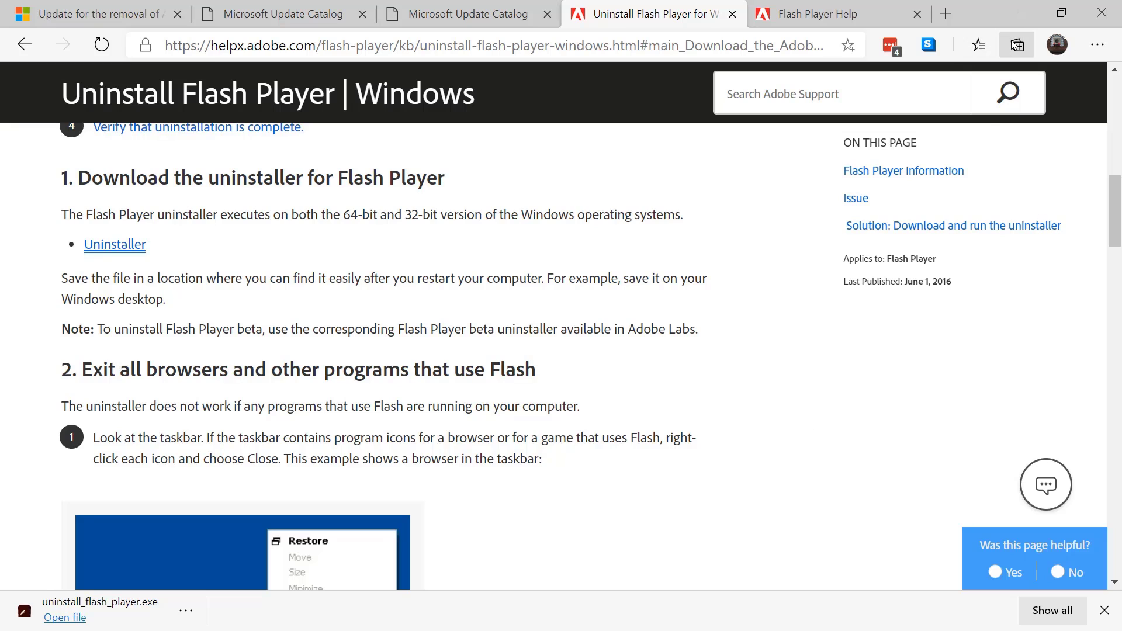
click(60, 622)
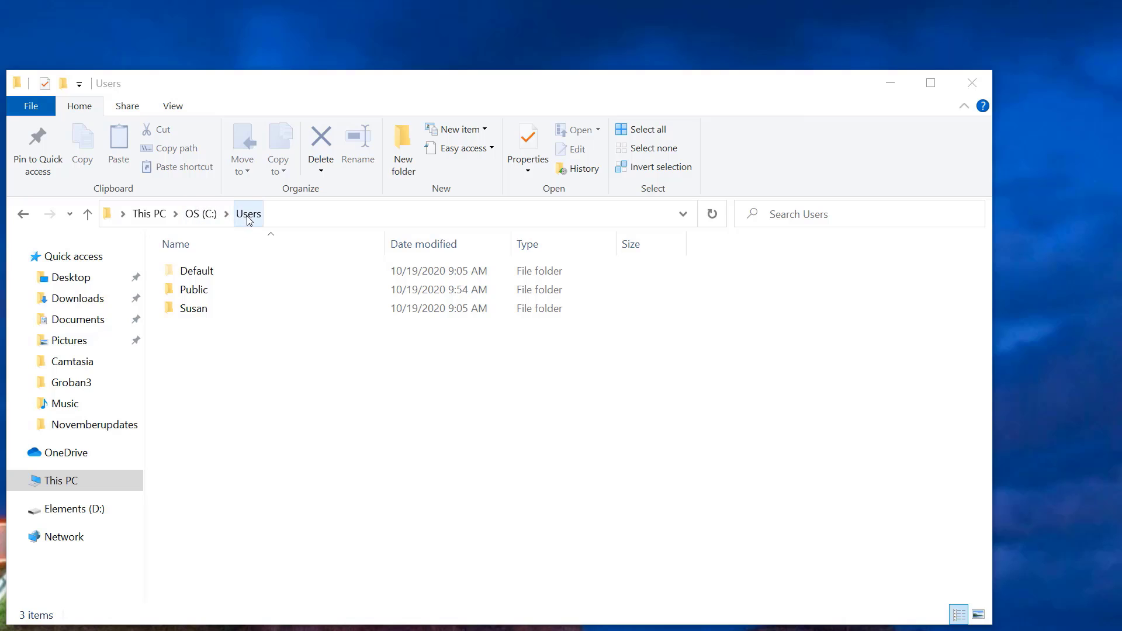
Step: Open the user's profile folder under C:\Users and check the View settings showing hidden items
double_click(201, 310)
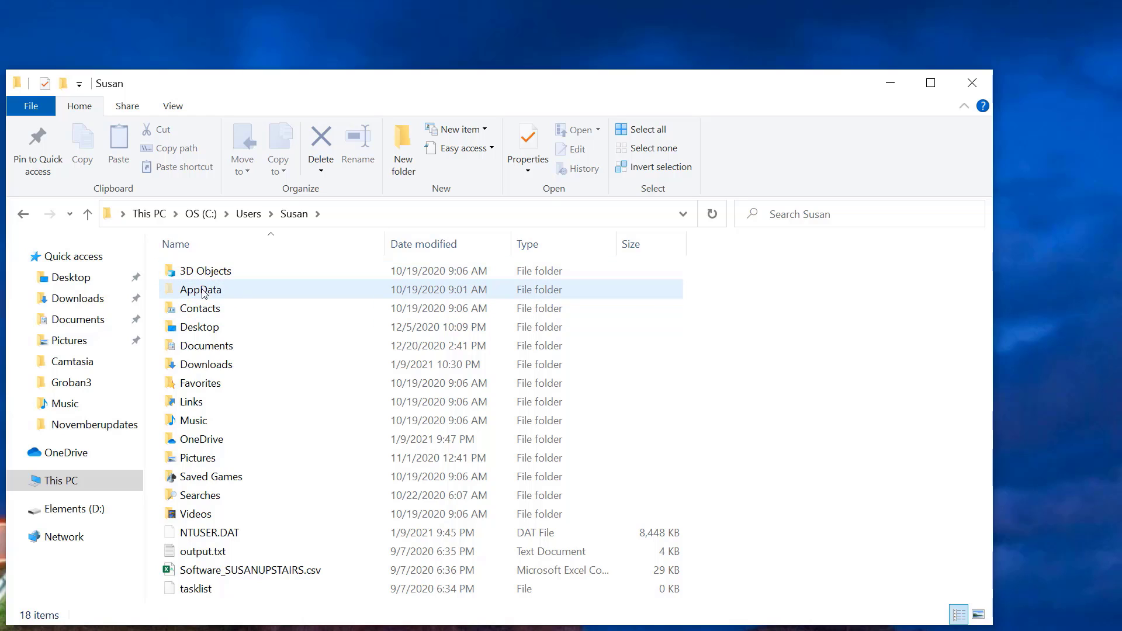
mouse_move(214, 292)
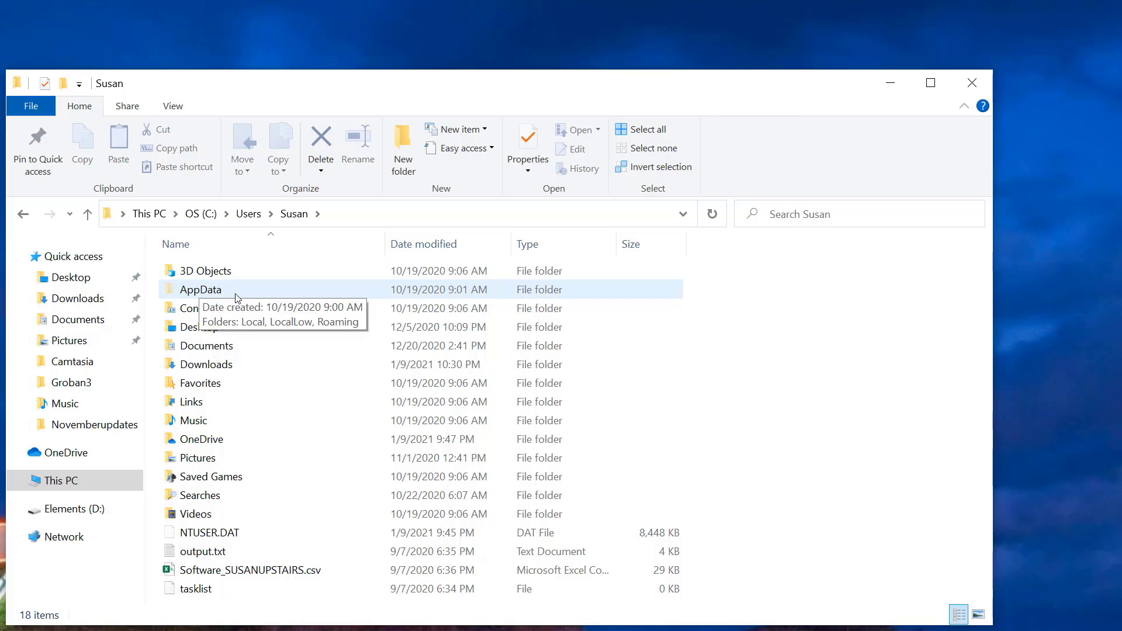
click(179, 108)
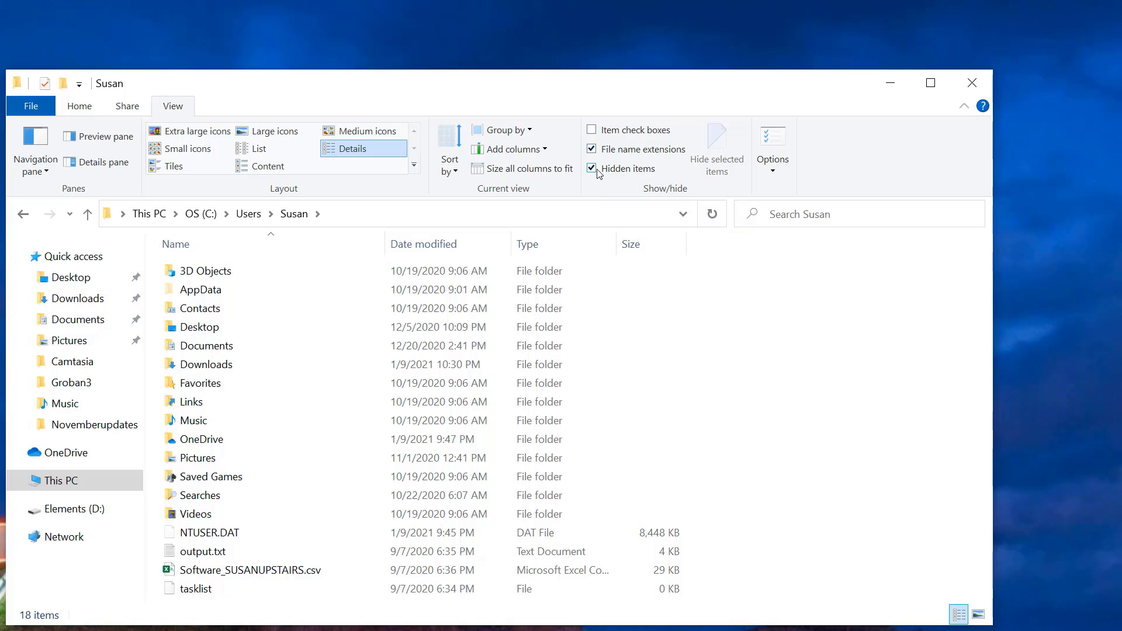
Step: Browse AppData's Local, LocalLow and Roaming folders, then open Roaming\Adobe to find it empty
double_click(196, 291)
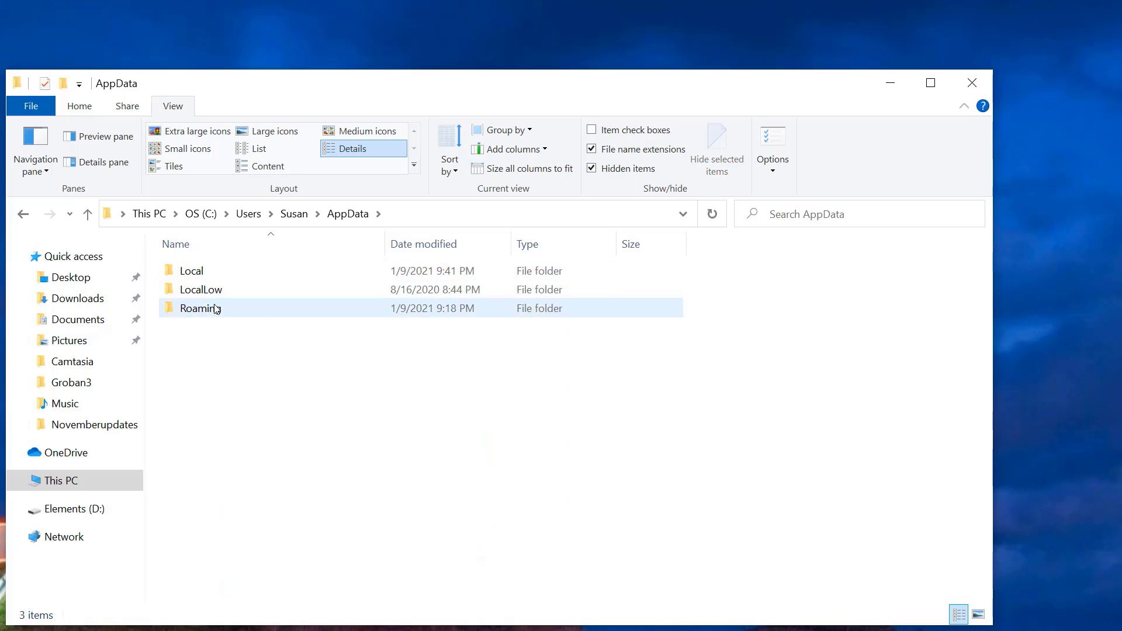
click(190, 273)
double_click(190, 273)
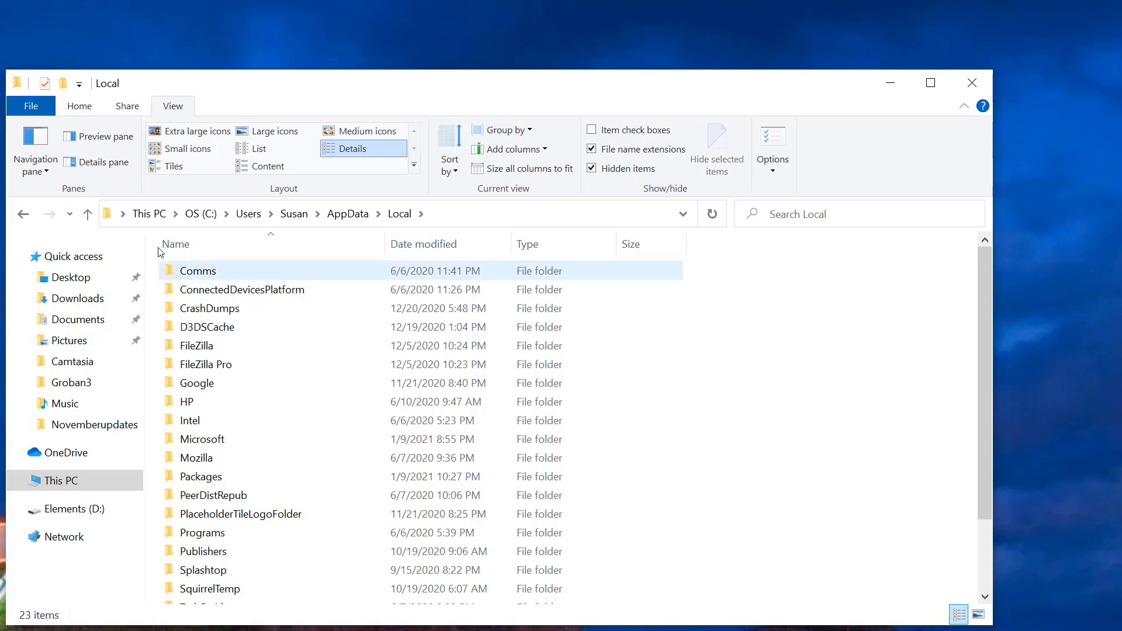
click(28, 216)
click(212, 292)
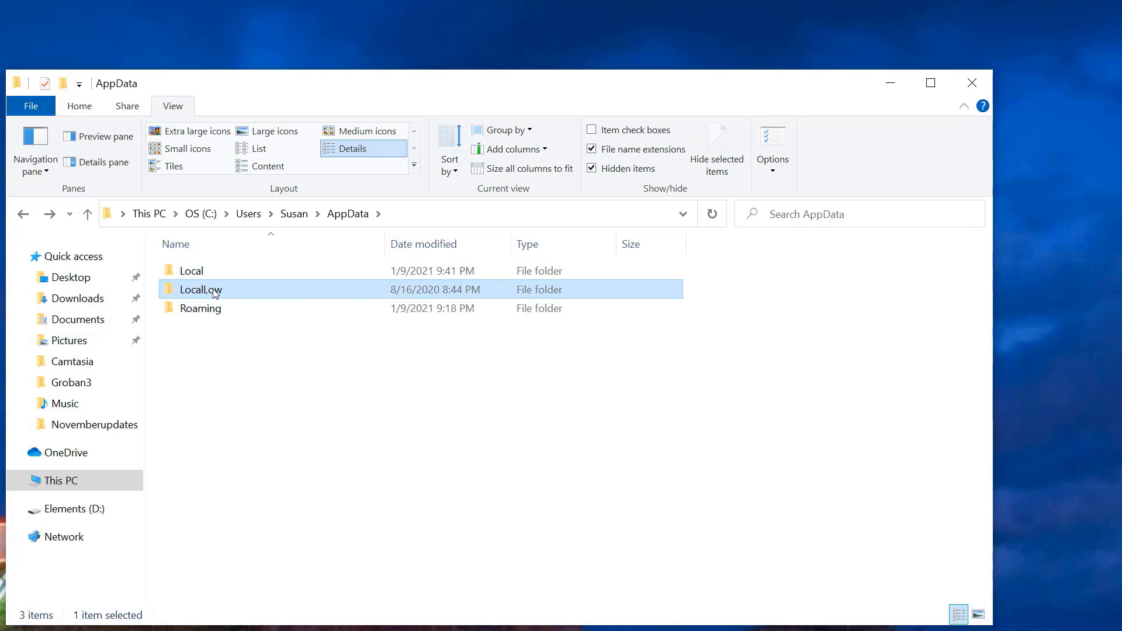
double_click(212, 292)
click(18, 216)
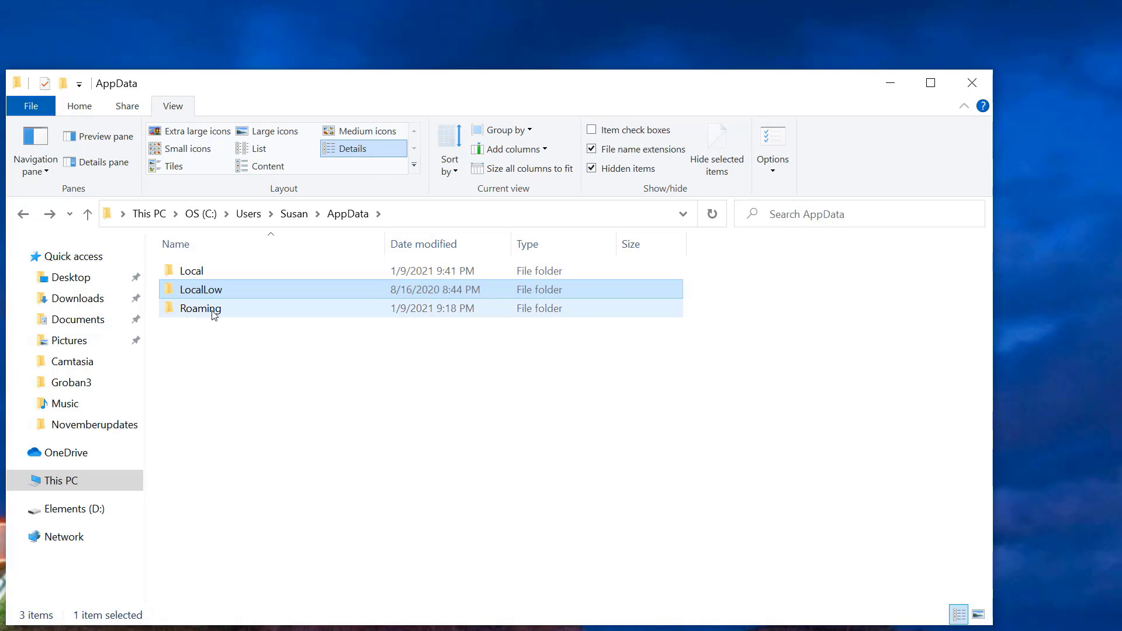
double_click(213, 311)
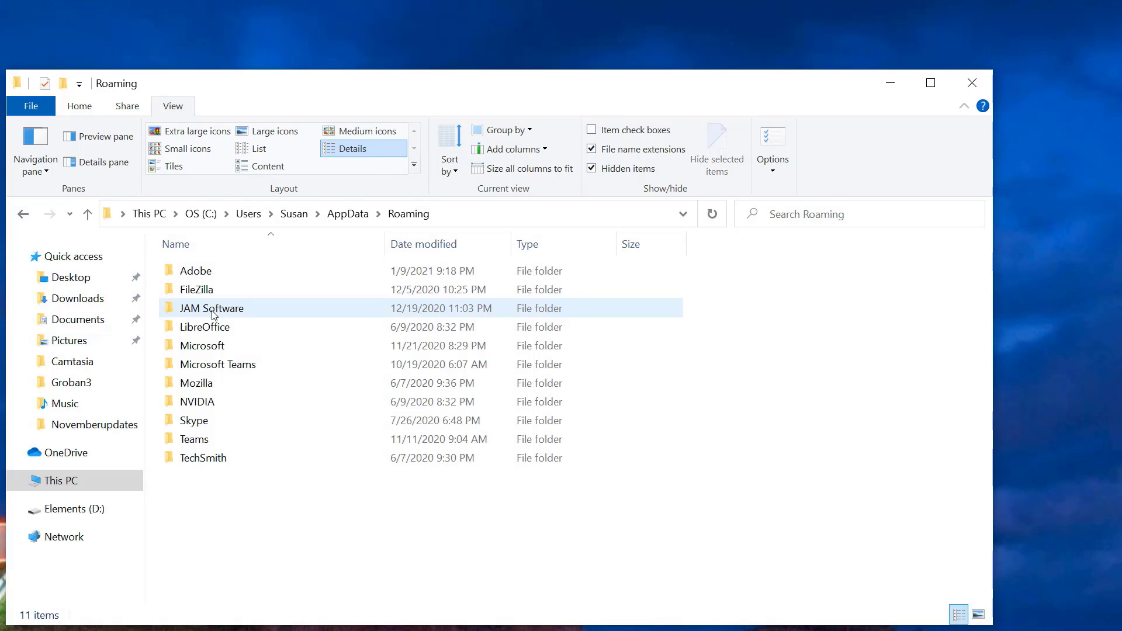
double_click(201, 272)
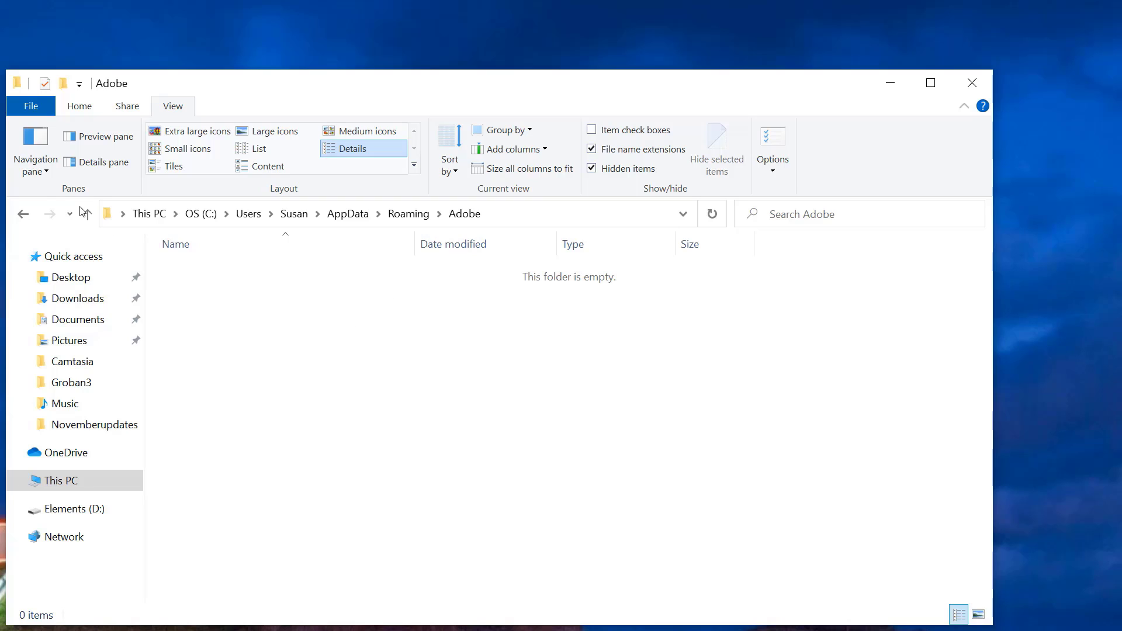
click(23, 213)
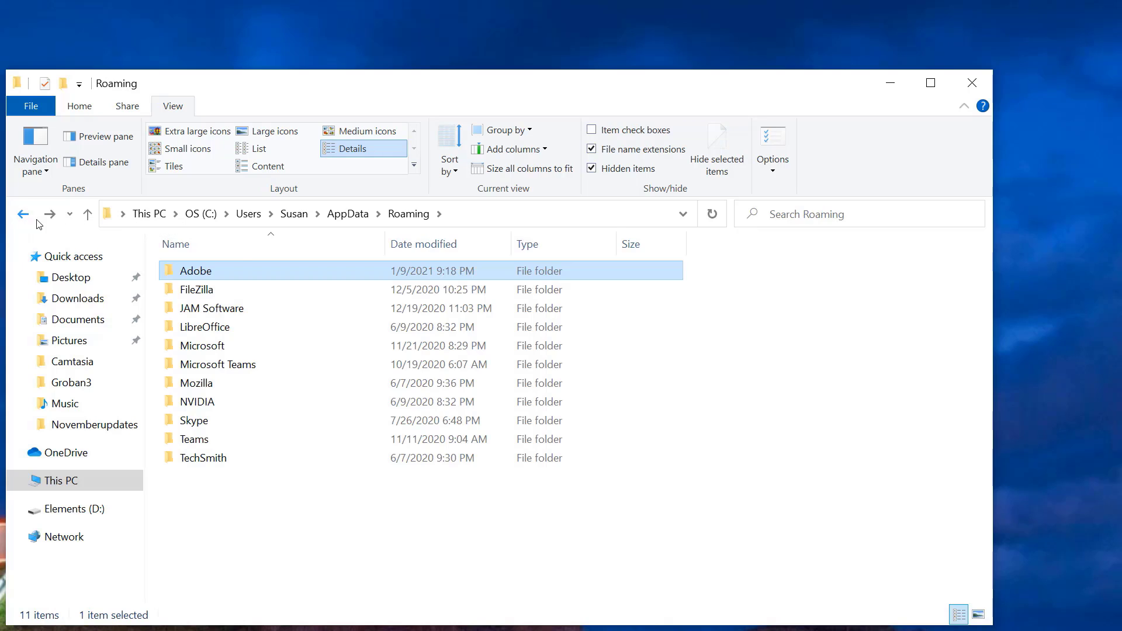